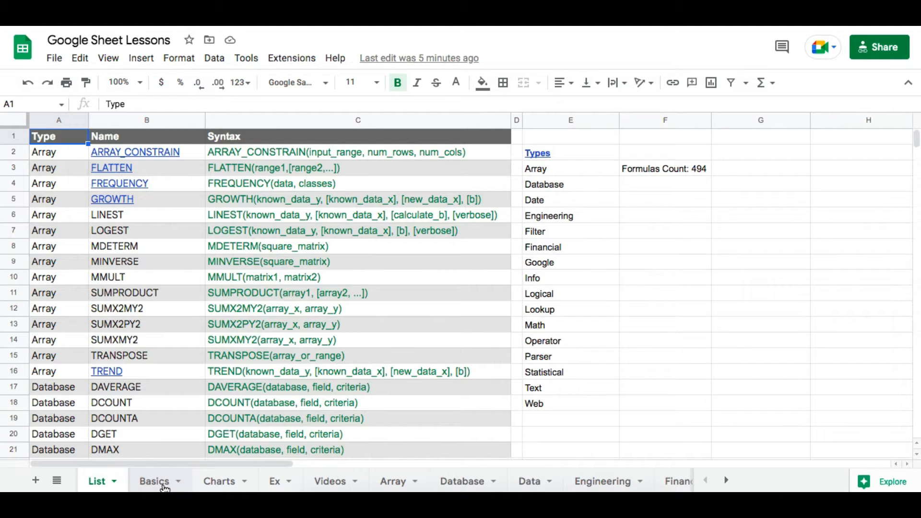
Go to the Basics sheet and find the Map section with the Geo and Geo with Markers chart types
{"action": "left_click", "coordinate": [161, 481]}
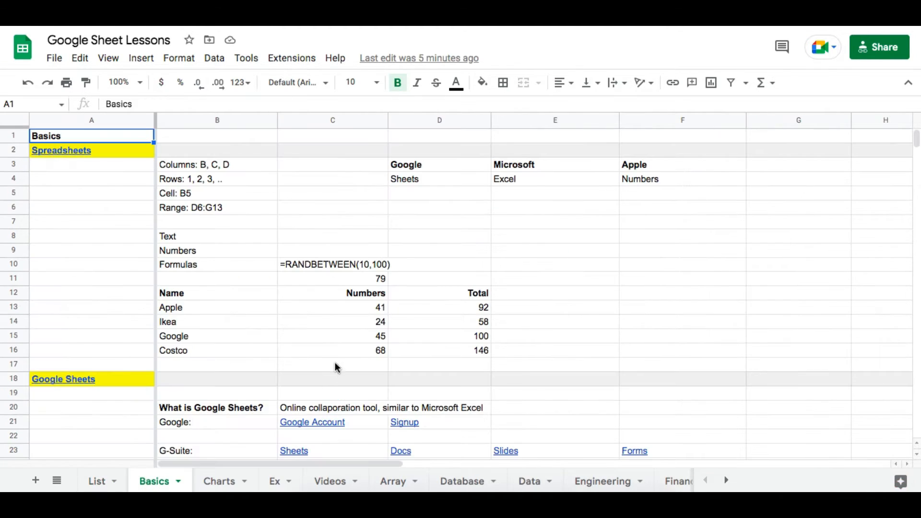
{"action": "left_click", "coordinate": [282, 359]}
{"action": "scroll", "coordinate": [282, 358], "scroll_direction": "down", "scroll_amount": 15}
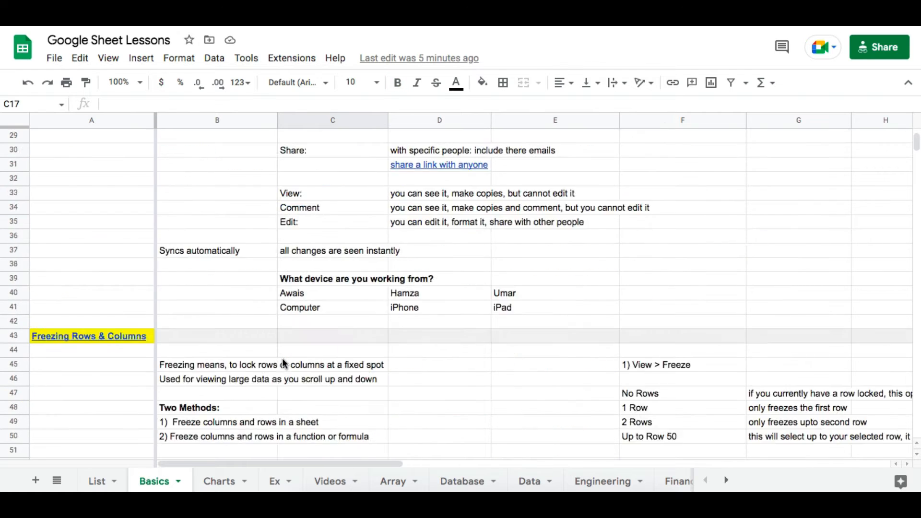
{"action": "scroll", "coordinate": [282, 358], "scroll_direction": "down", "scroll_amount": 20}
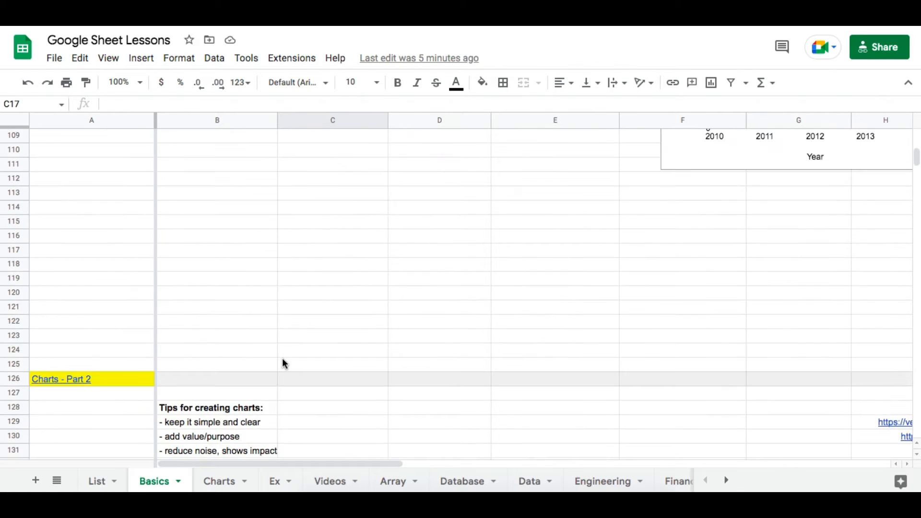
{"action": "scroll", "coordinate": [282, 358], "scroll_direction": "down", "scroll_amount": 15}
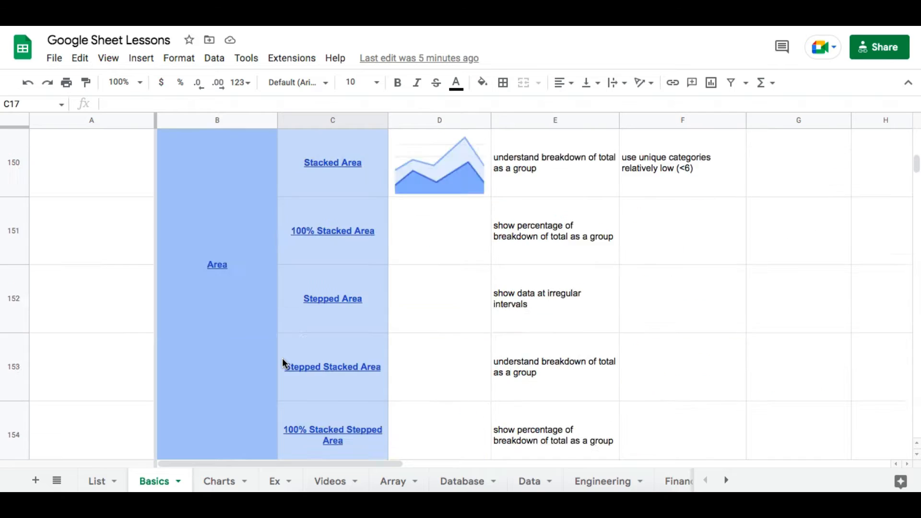
{"action": "scroll", "coordinate": [282, 363], "scroll_direction": "down", "scroll_amount": 10}
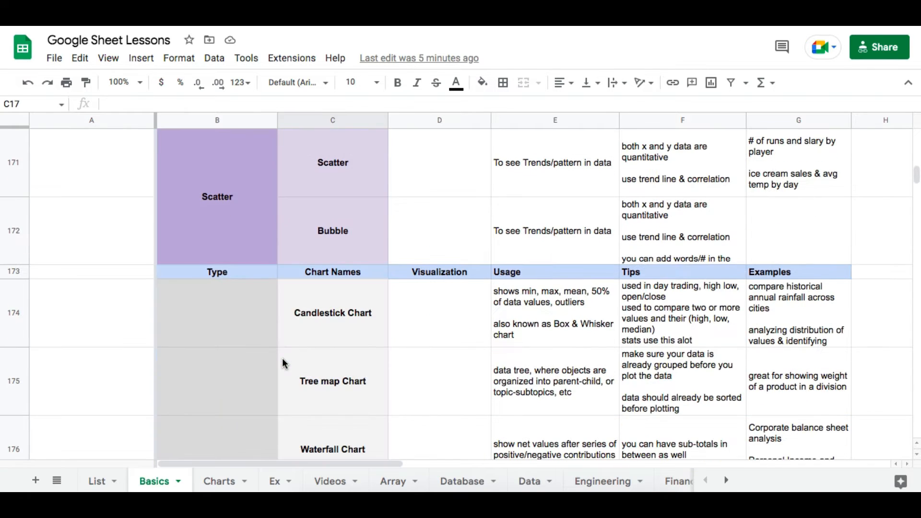
{"action": "scroll", "coordinate": [282, 363], "scroll_direction": "up", "scroll_amount": 5}
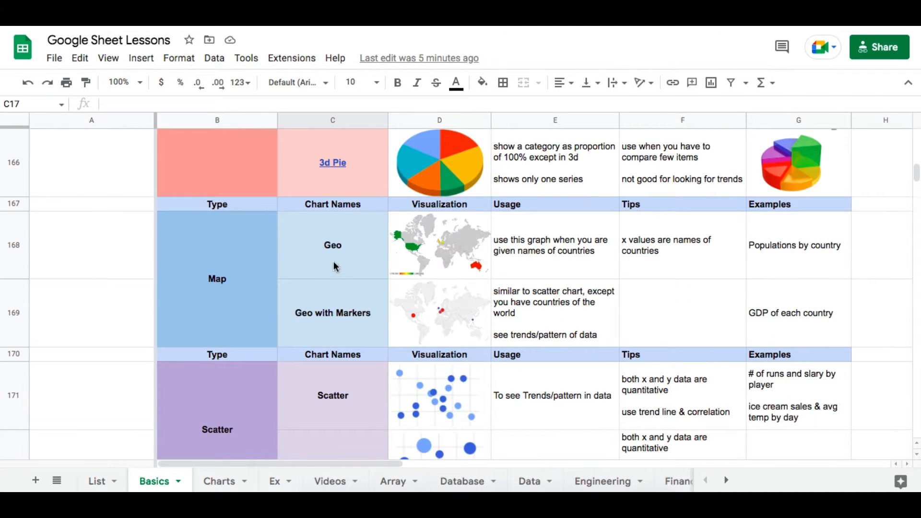
Review the visualization, usage and tips cells for the Geo and Geo with Markers chart types
{"action": "left_click", "coordinate": [373, 245]}
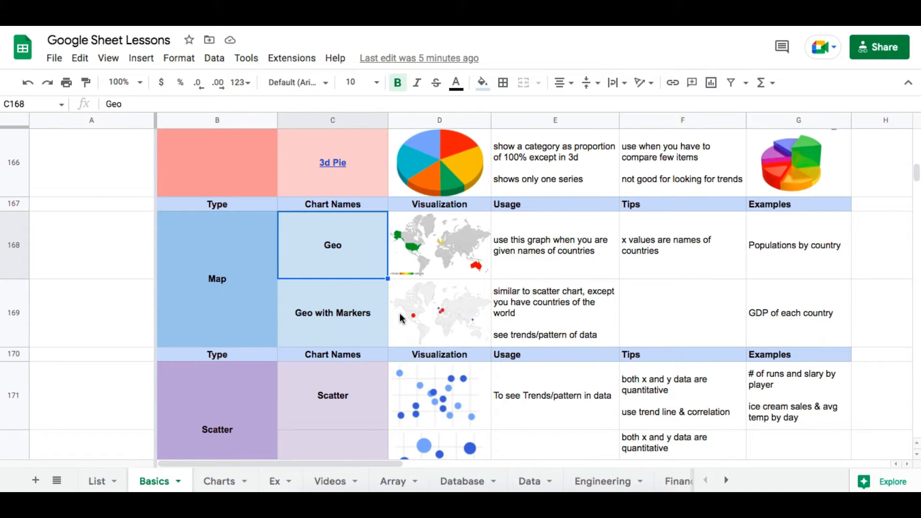
{"action": "left_click", "coordinate": [458, 313]}
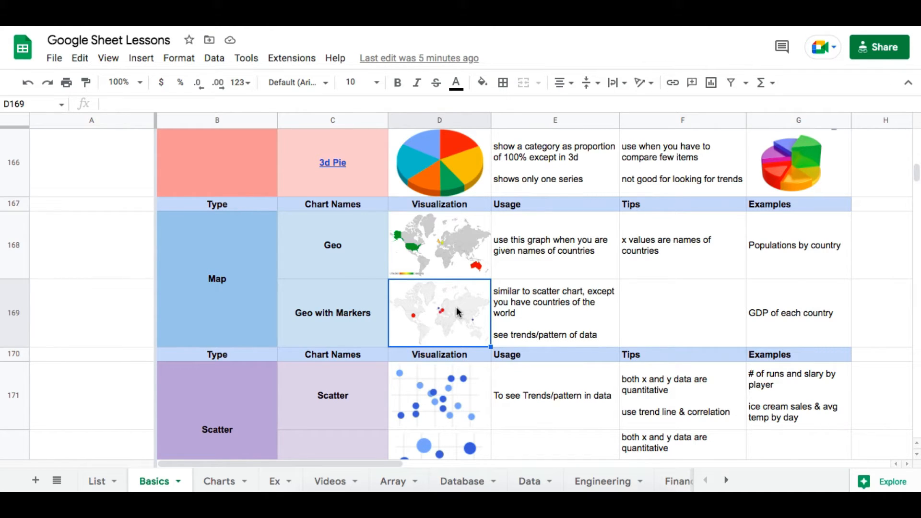
{"action": "left_click", "coordinate": [546, 259]}
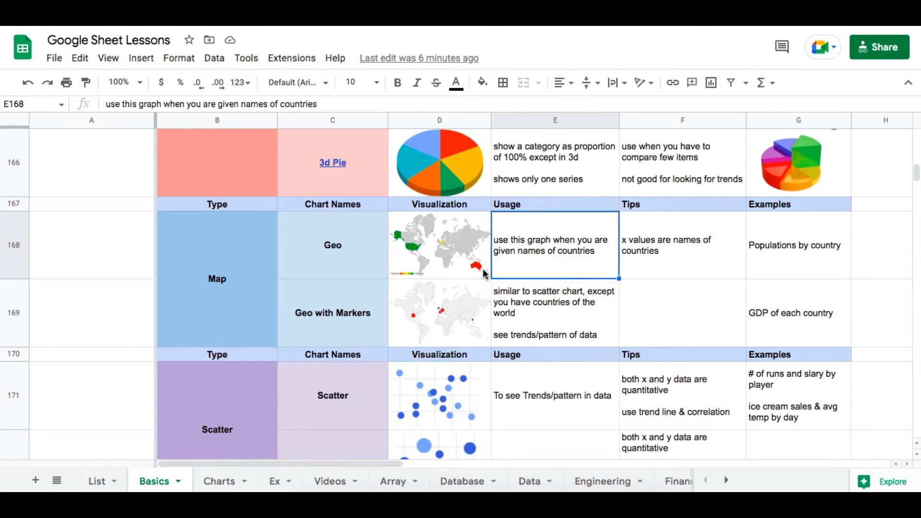
{"action": "left_click", "coordinate": [553, 317]}
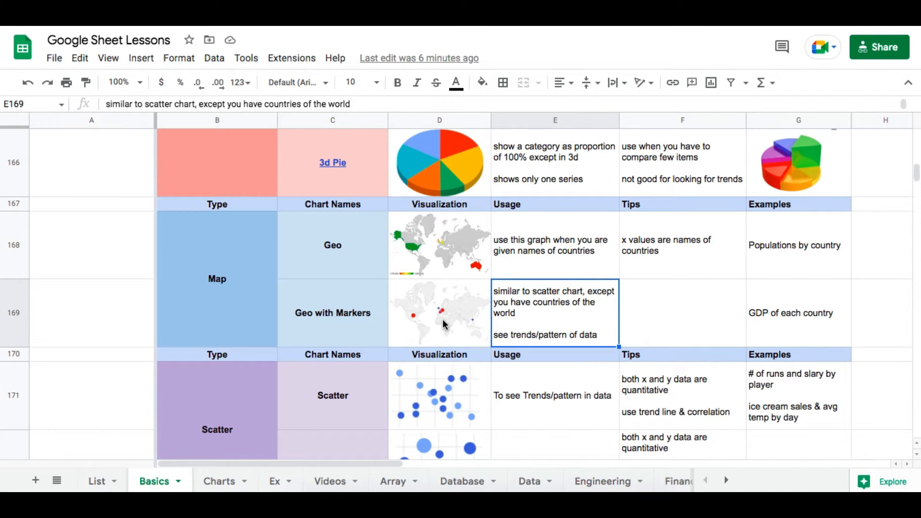
{"action": "left_click", "coordinate": [703, 305]}
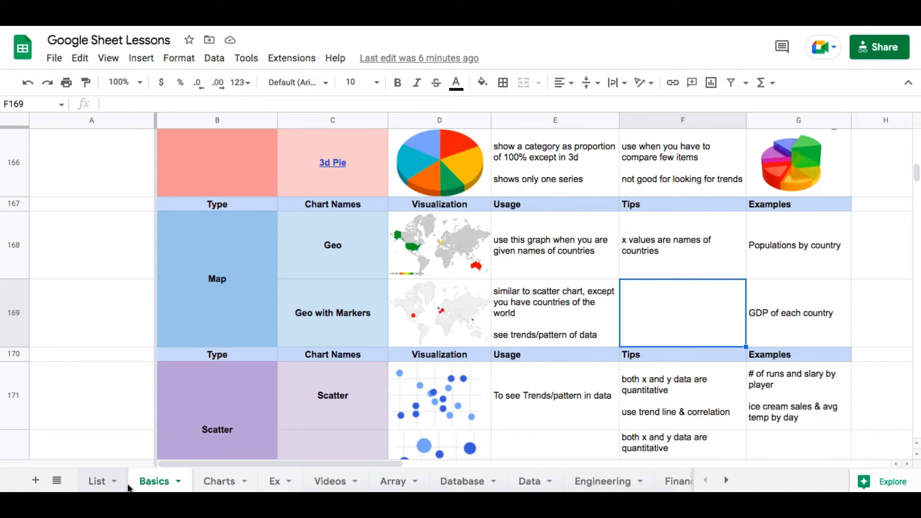
Go to the Charts sheet and find the Geo Map example with its table of sales by region
{"action": "left_click", "coordinate": [219, 484]}
{"action": "scroll", "coordinate": [255, 313], "scroll_direction": "down", "scroll_amount": 1}
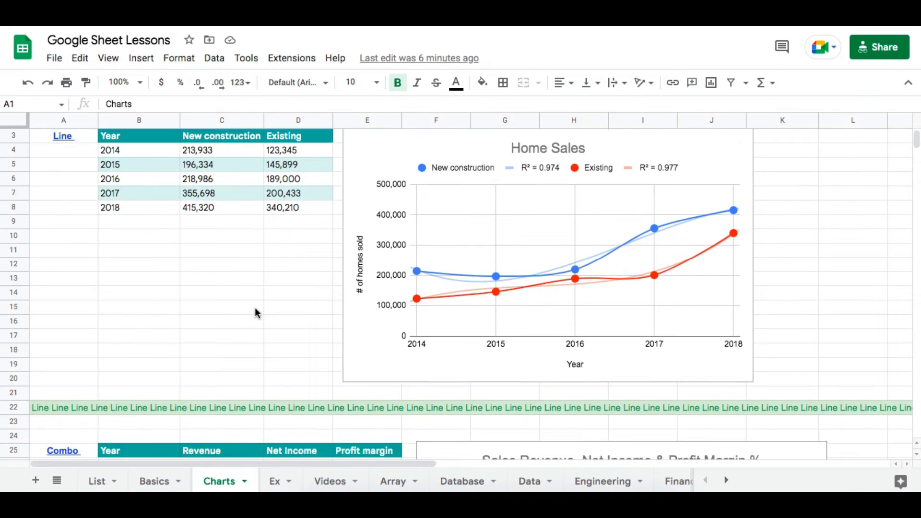
{"action": "scroll", "coordinate": [255, 313], "scroll_direction": "down", "scroll_amount": 15}
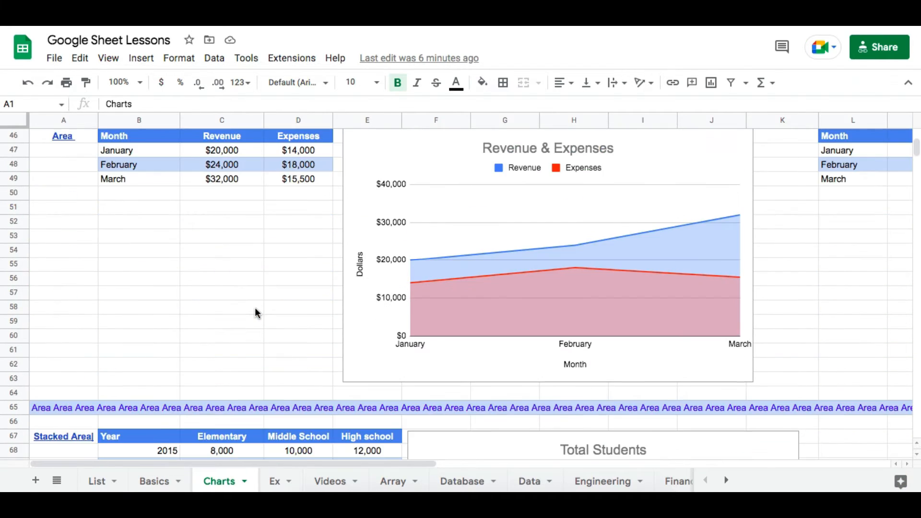
{"action": "scroll", "coordinate": [255, 312], "scroll_direction": "down", "scroll_amount": 20}
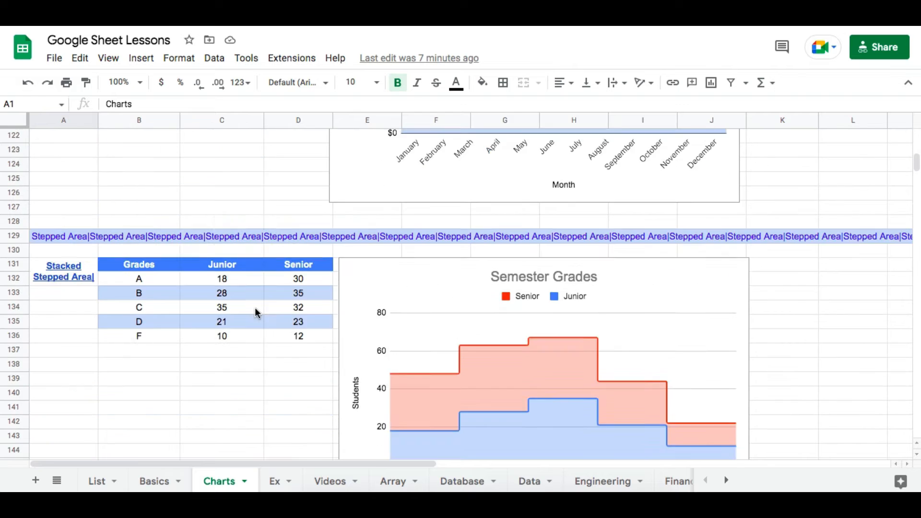
{"action": "scroll", "coordinate": [256, 313], "scroll_direction": "down", "scroll_amount": 15}
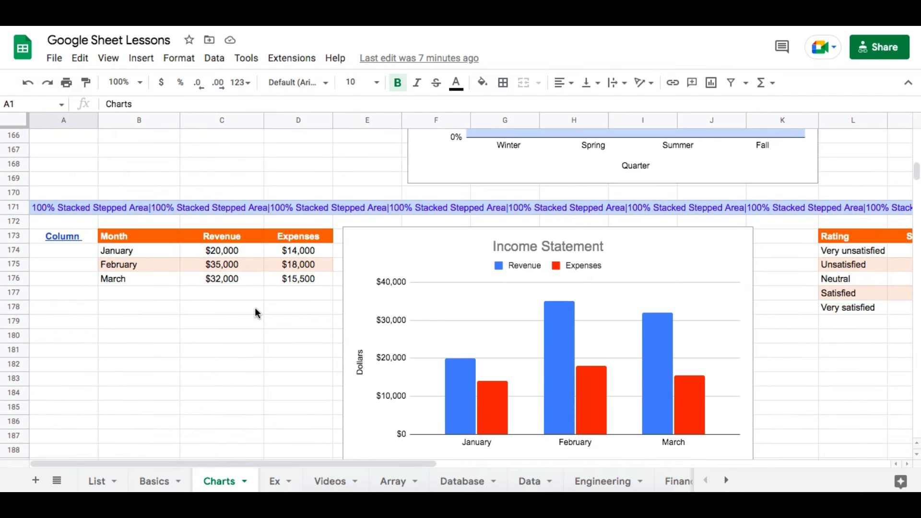
{"action": "scroll", "coordinate": [256, 312], "scroll_direction": "down", "scroll_amount": 20}
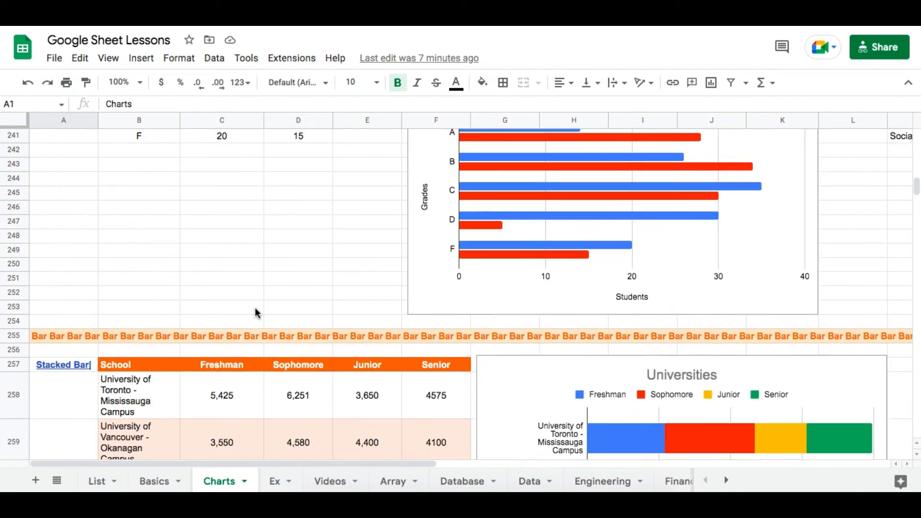
{"action": "scroll", "coordinate": [255, 312], "scroll_direction": "down", "scroll_amount": 20}
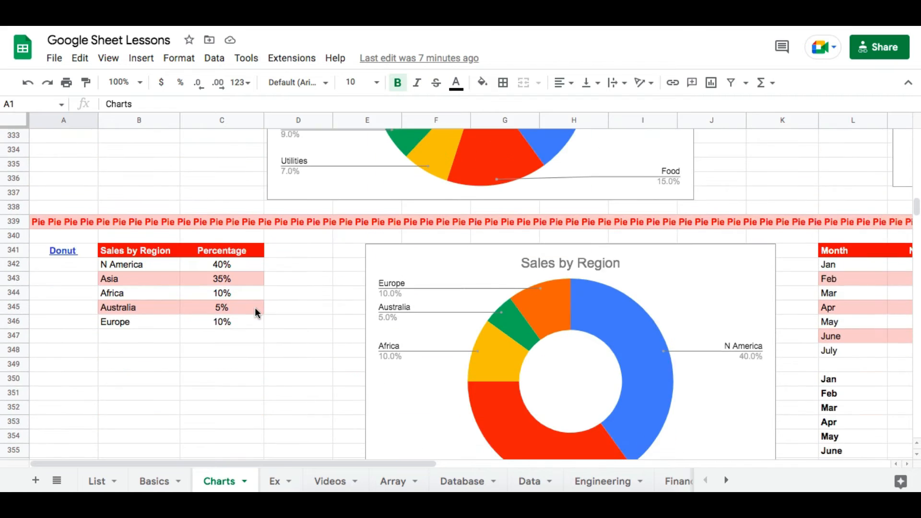
{"action": "scroll", "coordinate": [256, 312], "scroll_direction": "down", "scroll_amount": 20}
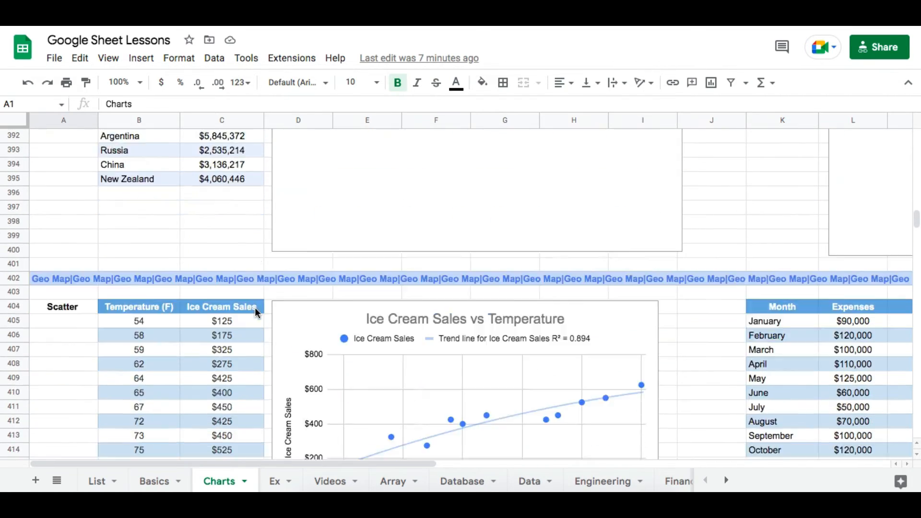
{"action": "scroll", "coordinate": [256, 313], "scroll_direction": "down", "scroll_amount": 3}
{"action": "scroll", "coordinate": [256, 313], "scroll_direction": "up", "scroll_amount": 5}
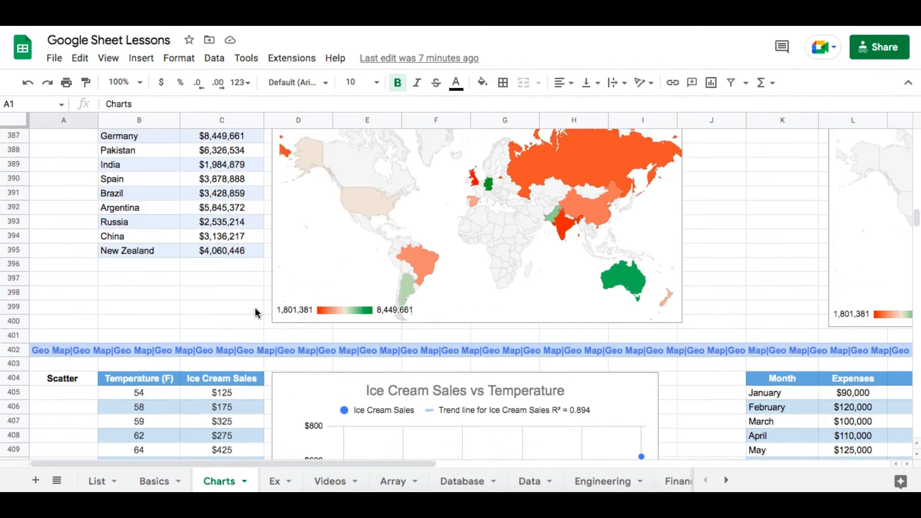
{"action": "scroll", "coordinate": [256, 312], "scroll_direction": "up", "scroll_amount": 3}
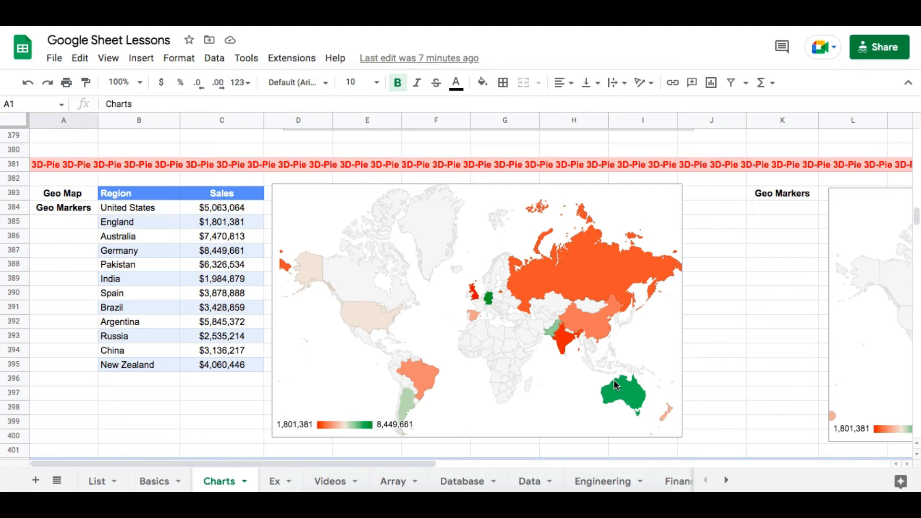
Open the world geo map chart for editing and show its Geo customisation settings
{"action": "left_click", "coordinate": [598, 282]}
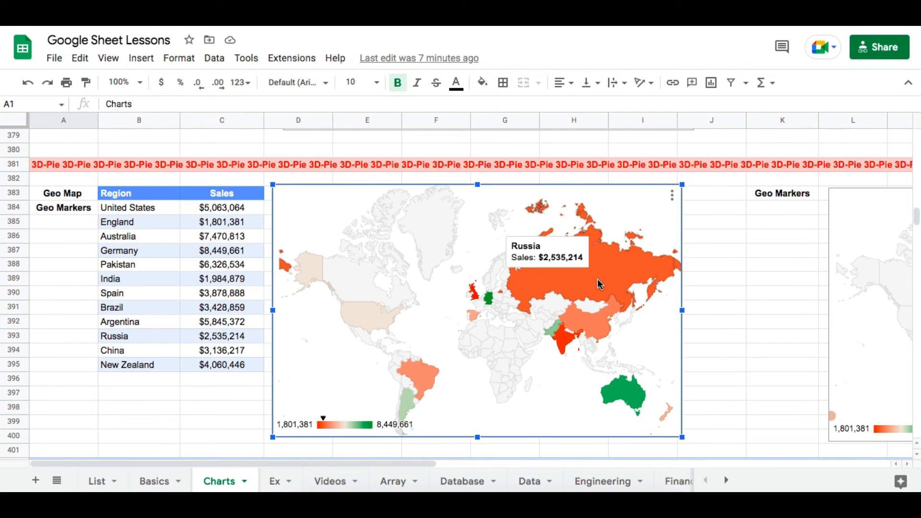
{"action": "left_click", "coordinate": [672, 195]}
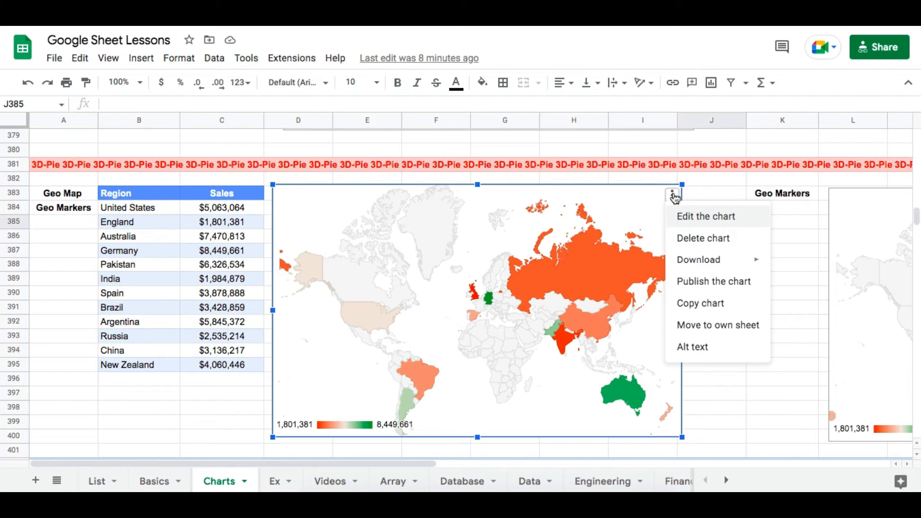
{"action": "left_click", "coordinate": [682, 215]}
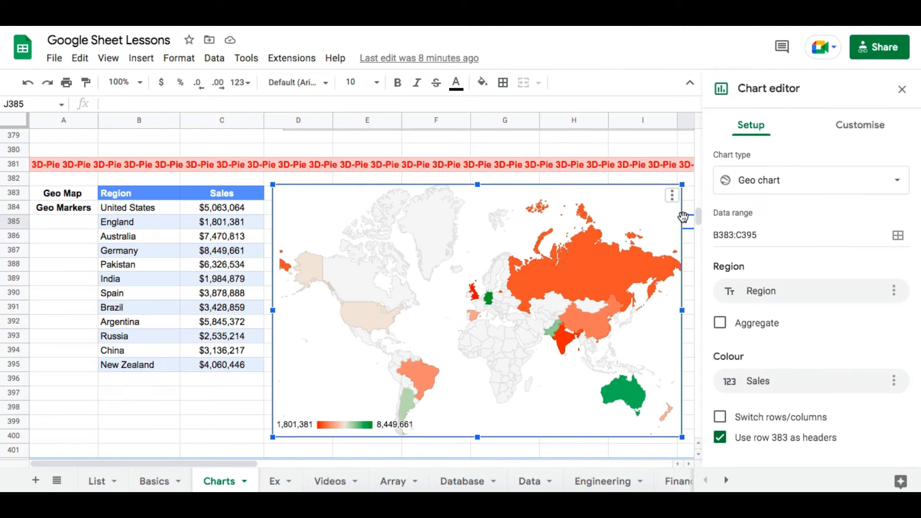
{"action": "left_click", "coordinate": [854, 129]}
{"action": "left_click", "coordinate": [731, 199]}
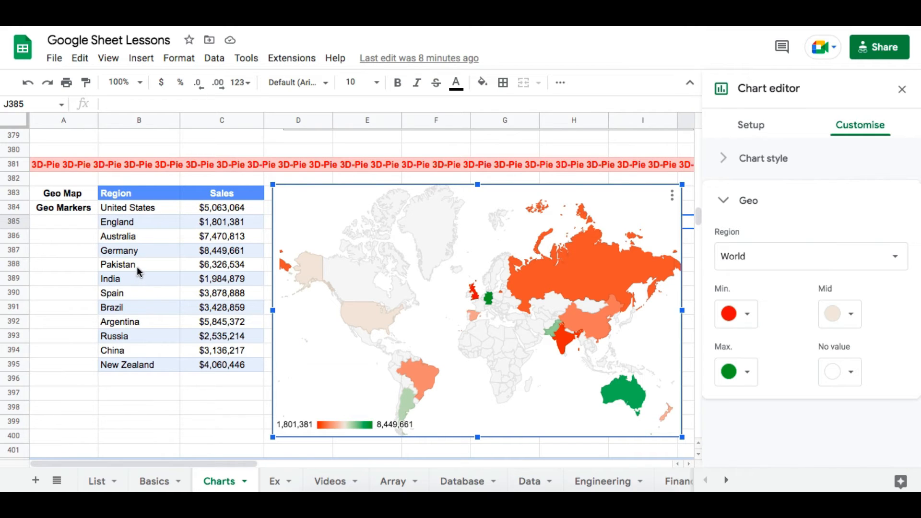
Check which regions the geo chart can display, keep World selected, and close the chart editor
{"action": "left_click", "coordinate": [825, 261]}
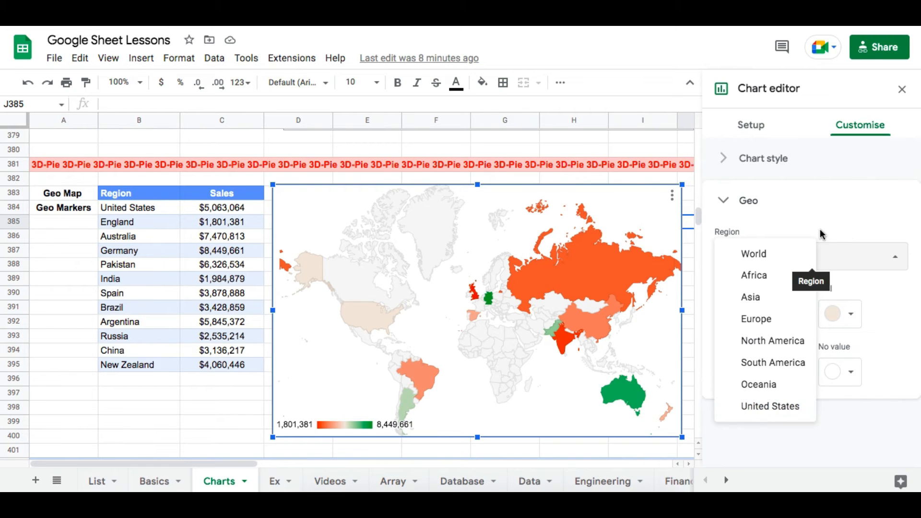
{"action": "left_click", "coordinate": [849, 274]}
{"action": "left_click", "coordinate": [724, 210]}
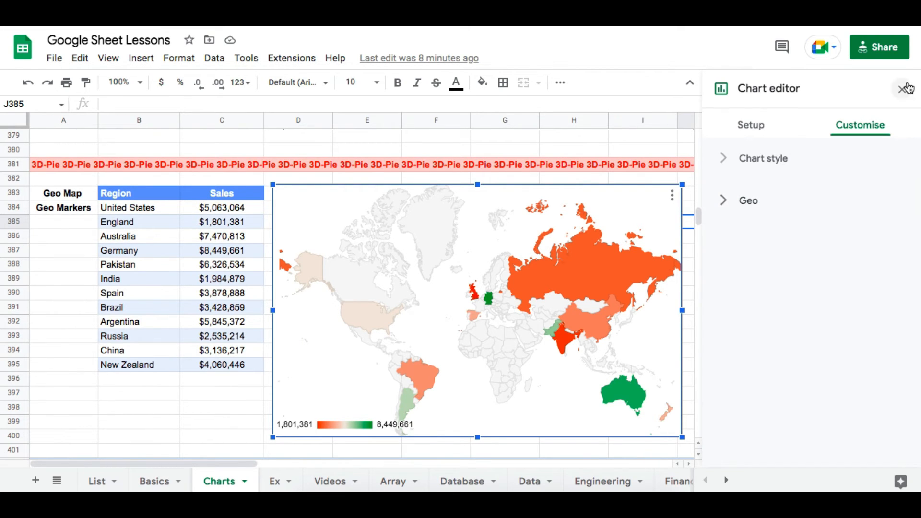
{"action": "left_click", "coordinate": [903, 90]}
Examine the Geo Markers world map next to the geo map
{"action": "left_click", "coordinate": [744, 306]}
{"action": "scroll", "coordinate": [746, 305], "scroll_direction": "right", "scroll_amount": 8}
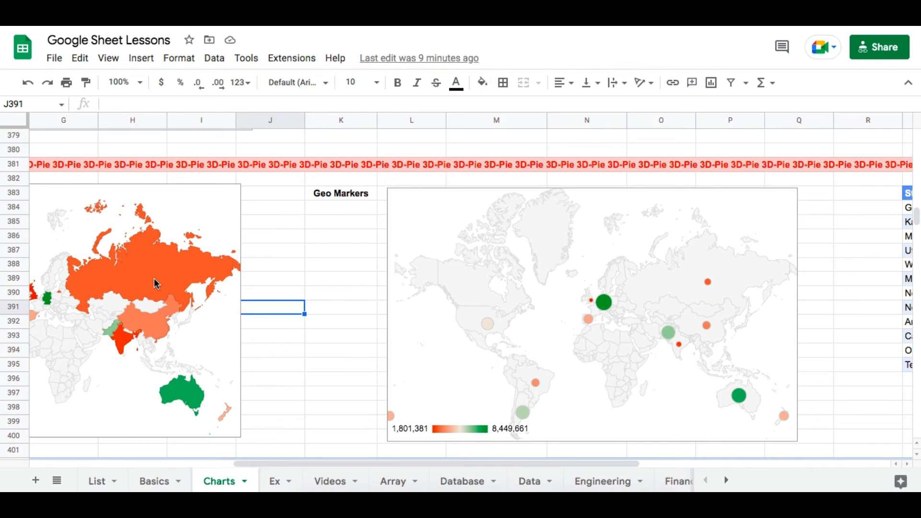
{"action": "left_click", "coordinate": [815, 309]}
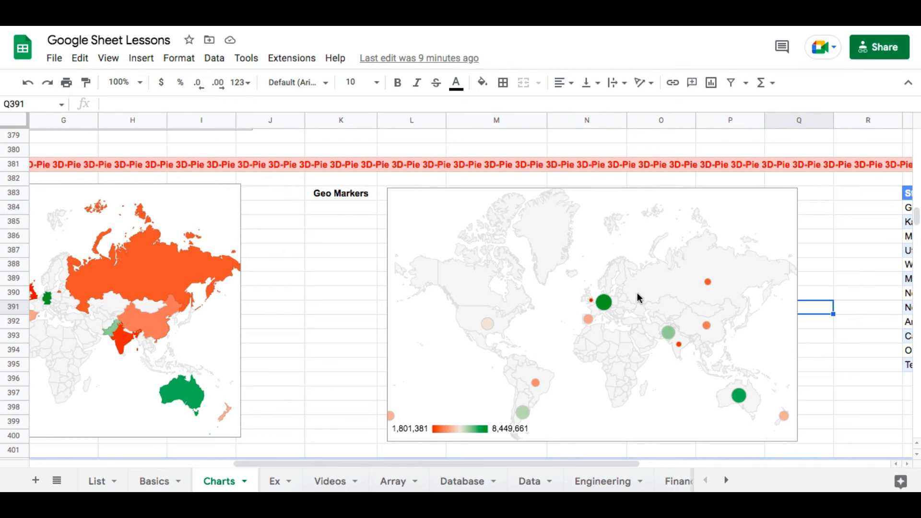
{"action": "key", "text": "Down"}
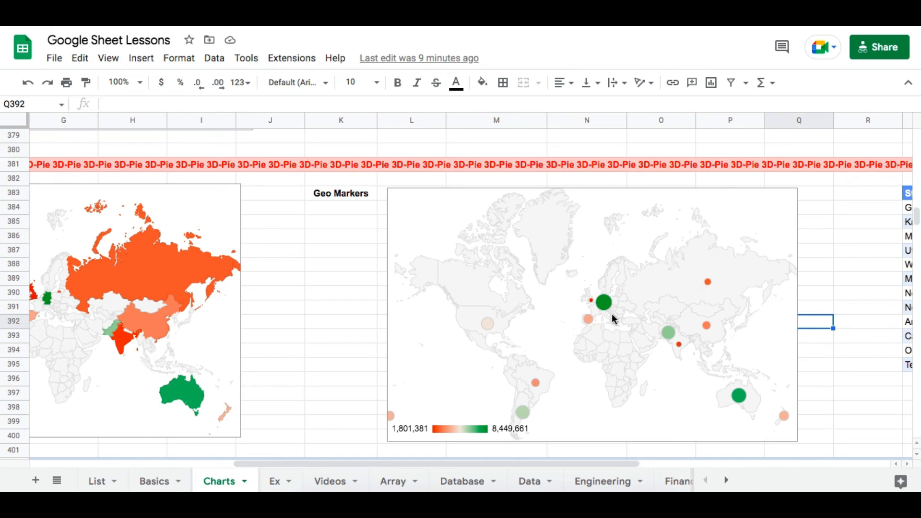
Examine the table of sales by state and its United States marker map
{"action": "left_click", "coordinate": [843, 366]}
{"action": "scroll", "coordinate": [842, 364], "scroll_direction": "right", "scroll_amount": 3}
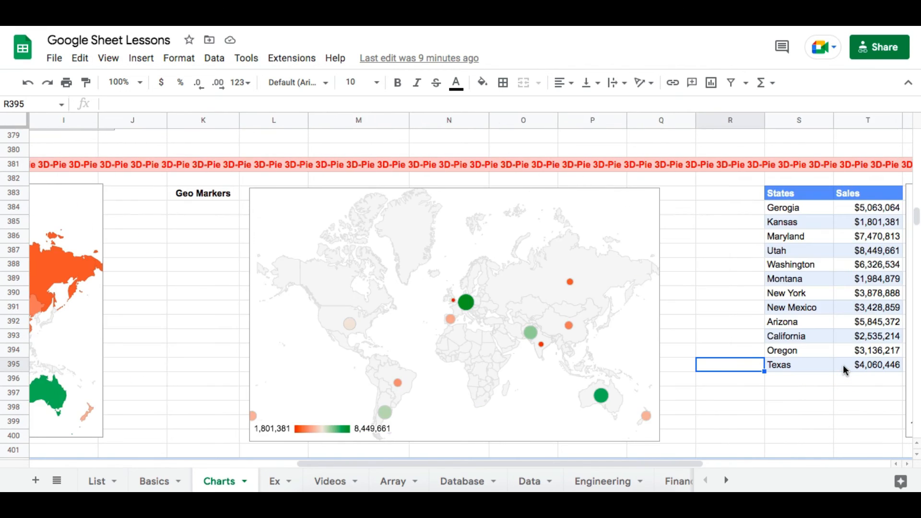
{"action": "scroll", "coordinate": [843, 366], "scroll_direction": "right", "scroll_amount": 6}
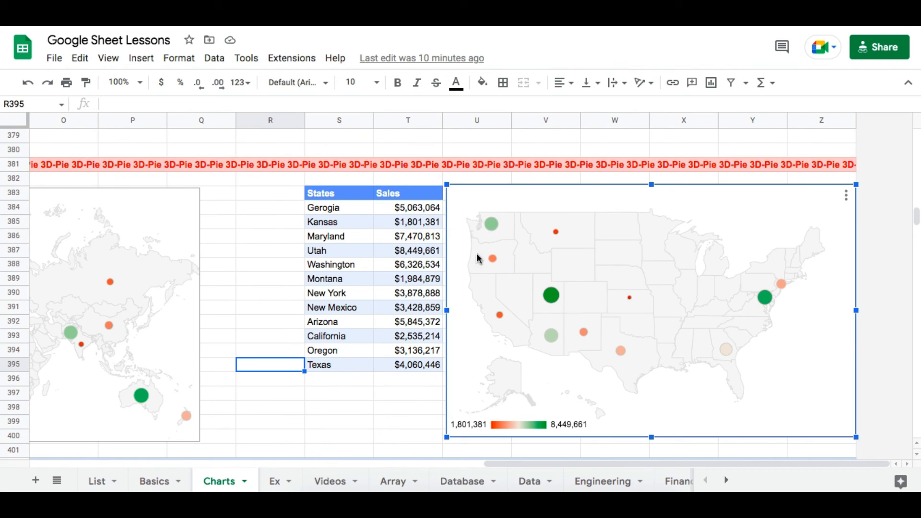
{"action": "left_click", "coordinate": [413, 384]}
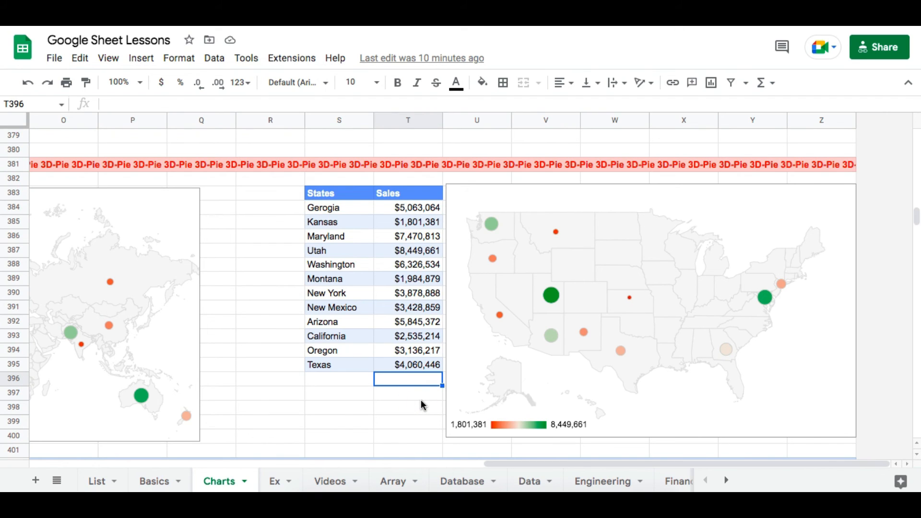
{"action": "left_click", "coordinate": [428, 427]}
Compare the world geo map with the United States marker map
{"action": "scroll", "coordinate": [428, 426], "scroll_direction": "left", "scroll_amount": 15}
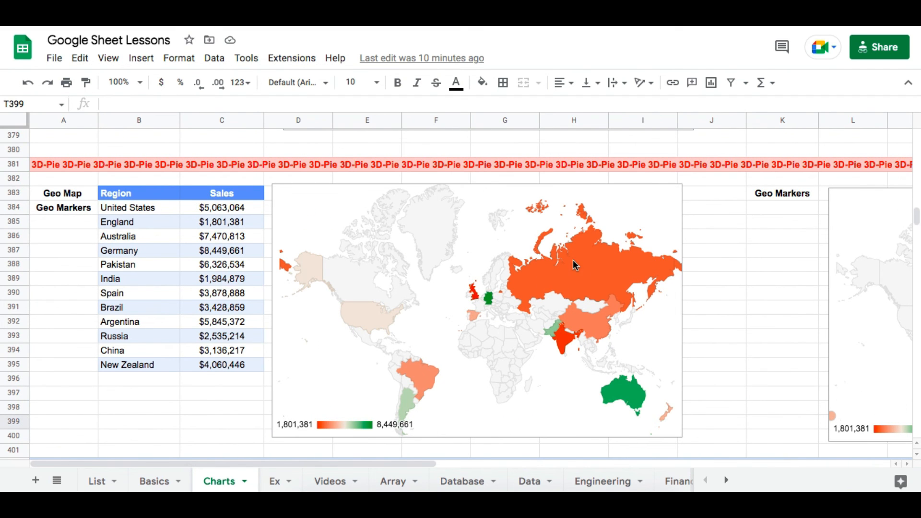
{"action": "scroll", "coordinate": [618, 304], "scroll_direction": "right", "scroll_amount": 15}
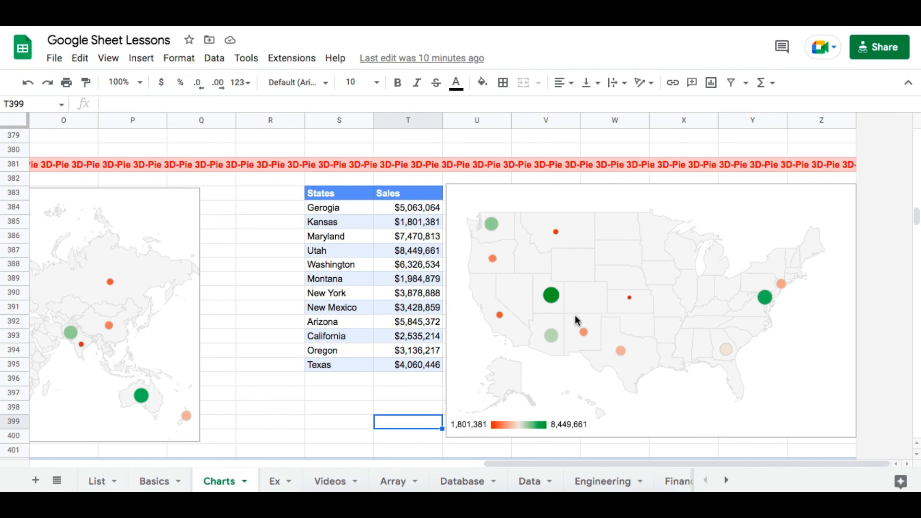
{"action": "left_click", "coordinate": [409, 396]}
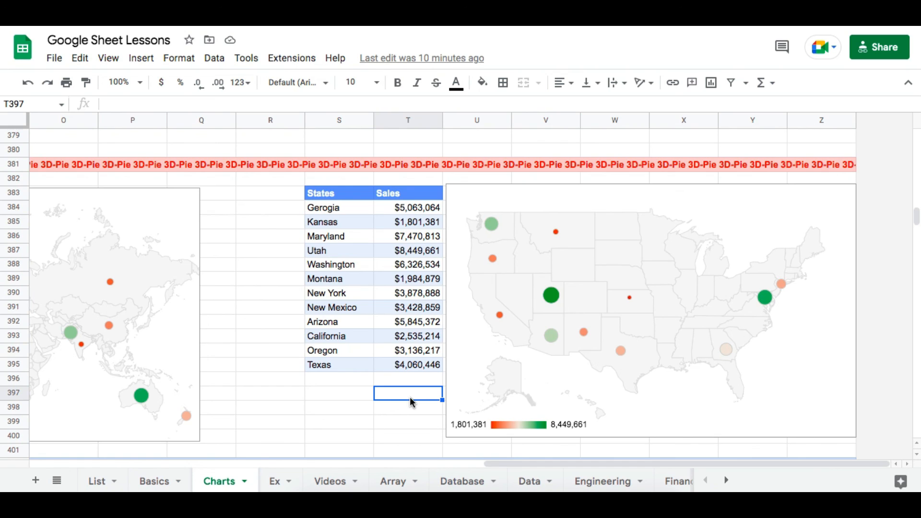